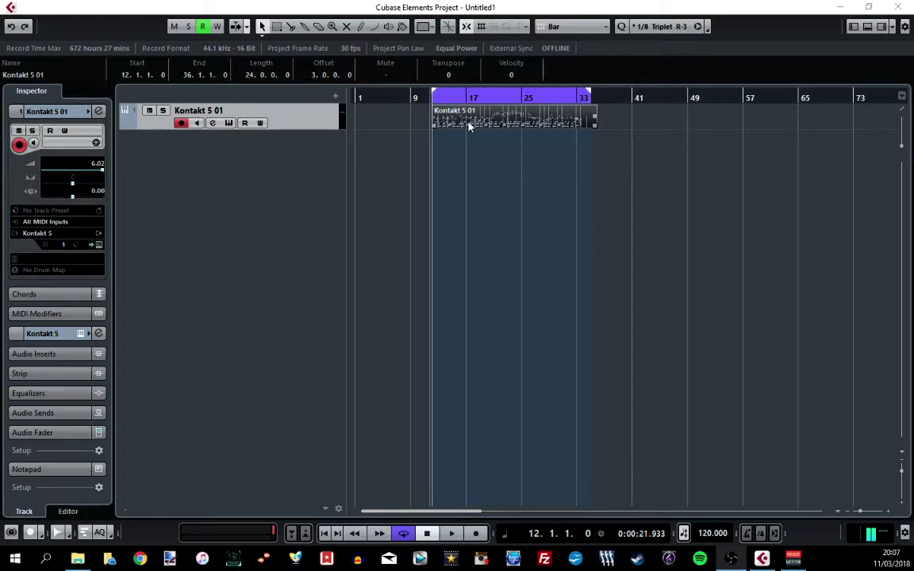
- Deselect the piano part and play it back to hear the piano
click(468, 170)
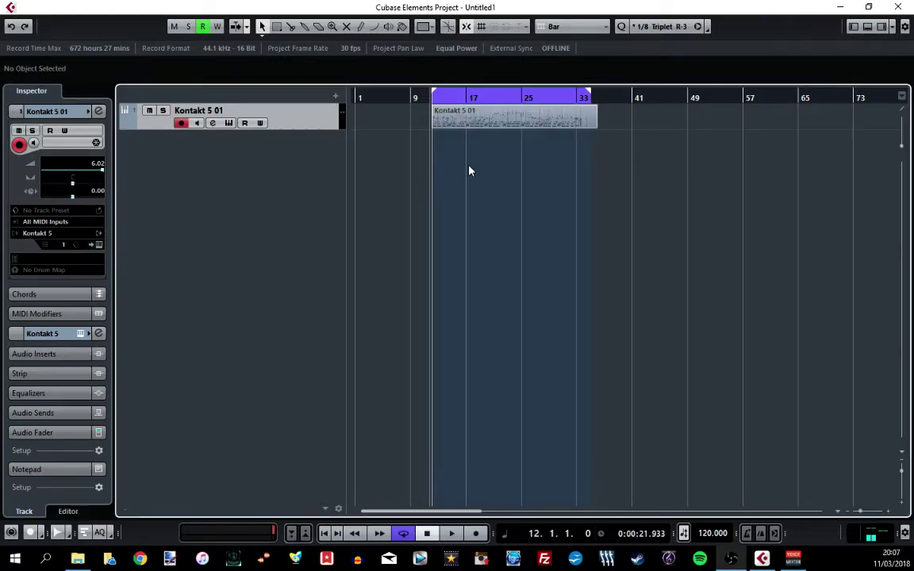
key(space)
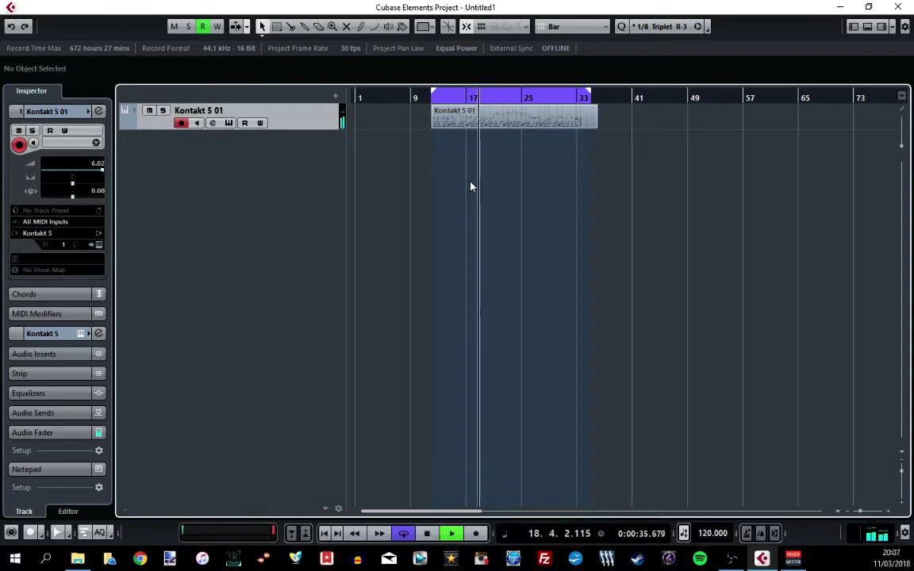
key(space)
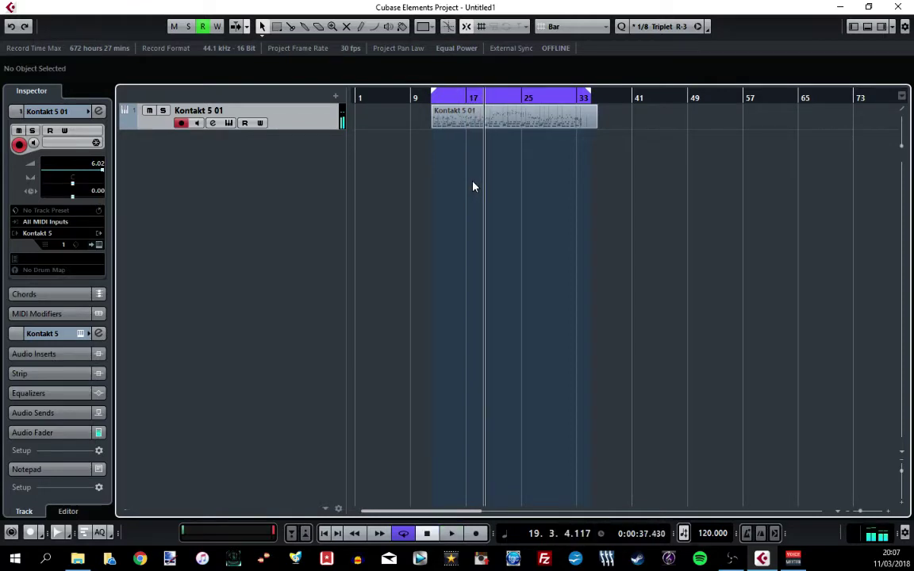
- Load RoomWorks SE into insert 1 of Kontakt 5 01, then close the plugin, Channel Settings and MixConsole
key(F3)
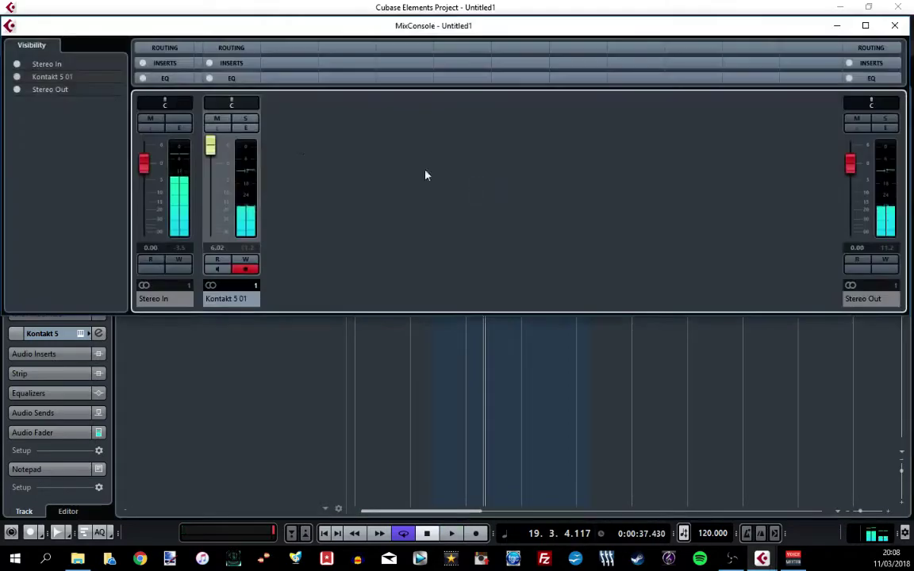
click(245, 128)
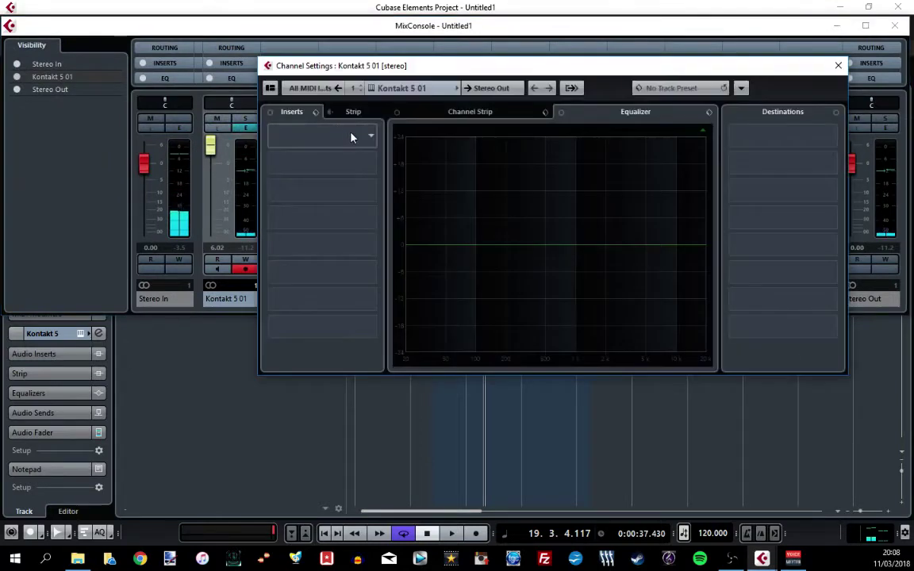
click(352, 137)
click(287, 278)
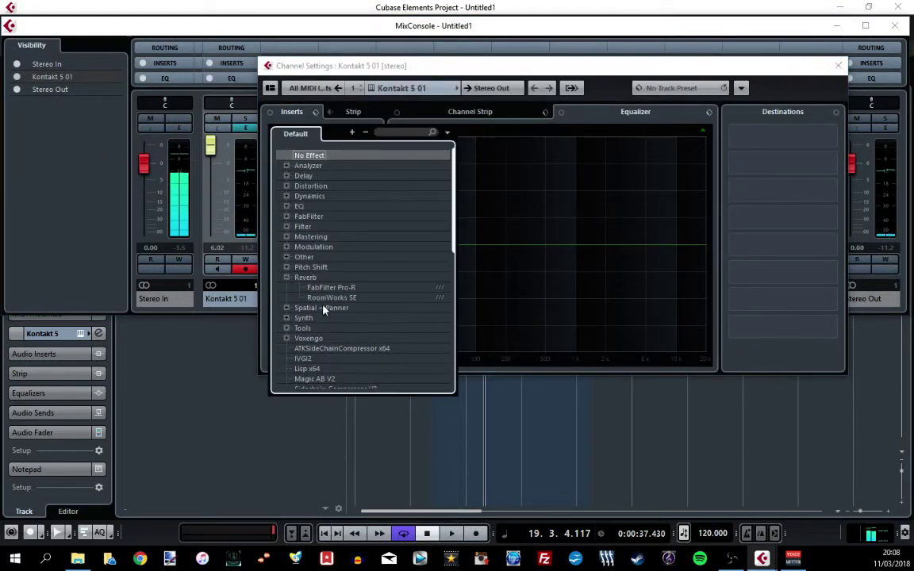
click(322, 300)
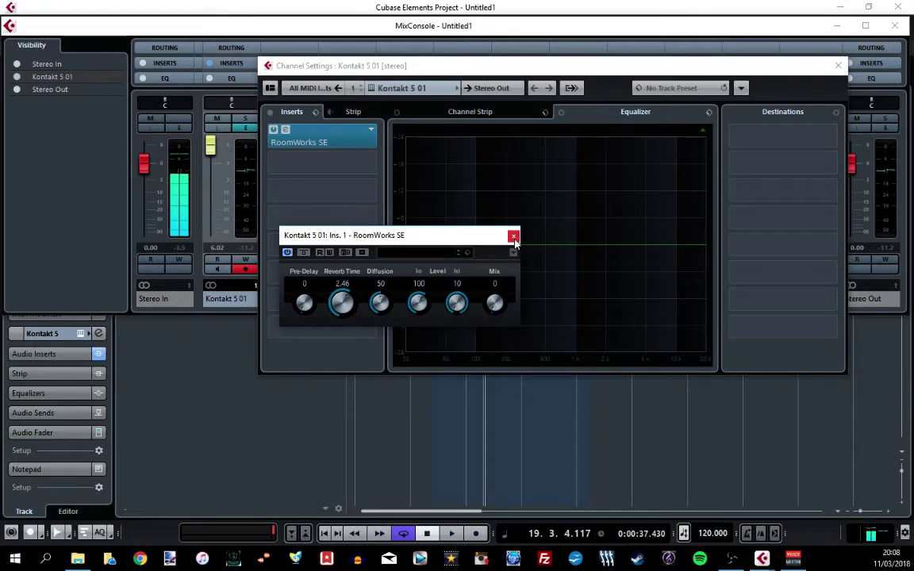
click(513, 237)
click(838, 66)
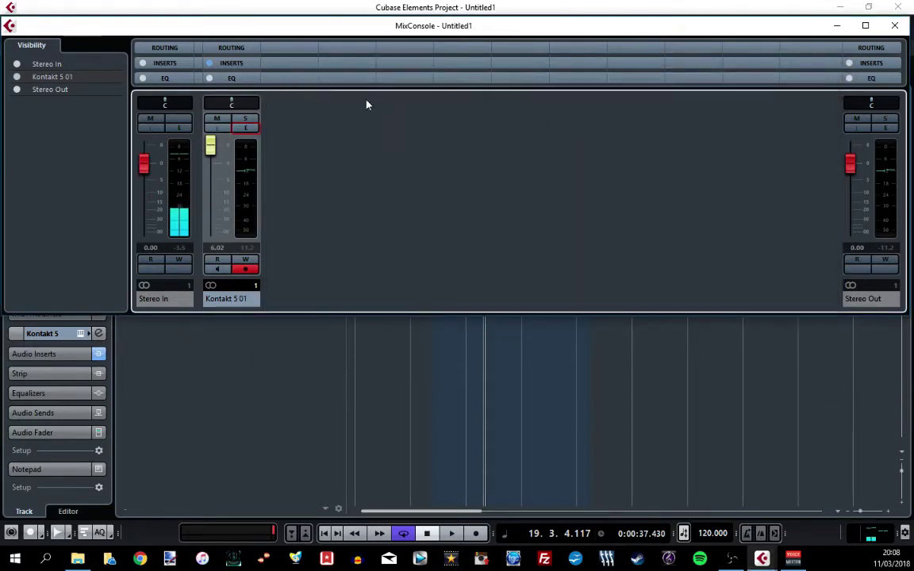
click(901, 24)
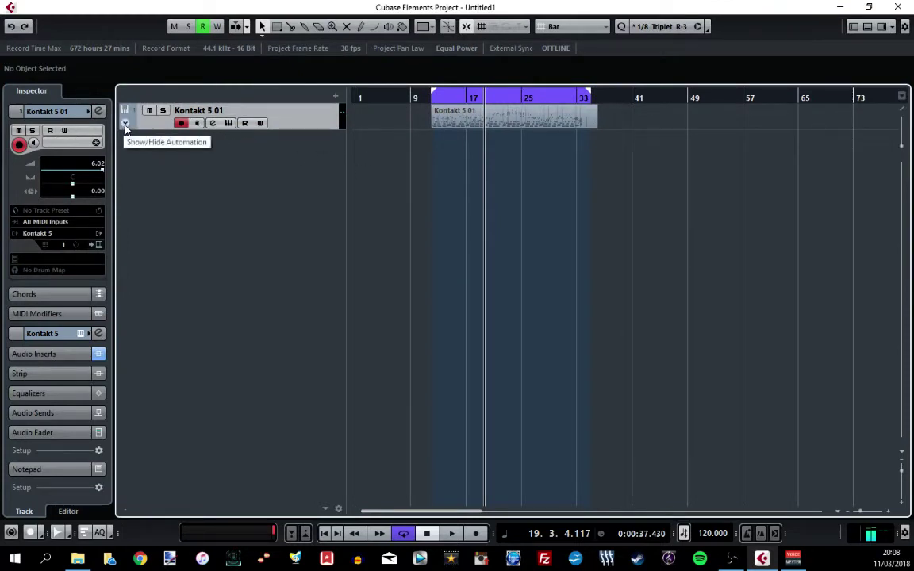
- Show and enlarge the Volume automation lane, then draw a curve from bar 13 to 33
click(125, 128)
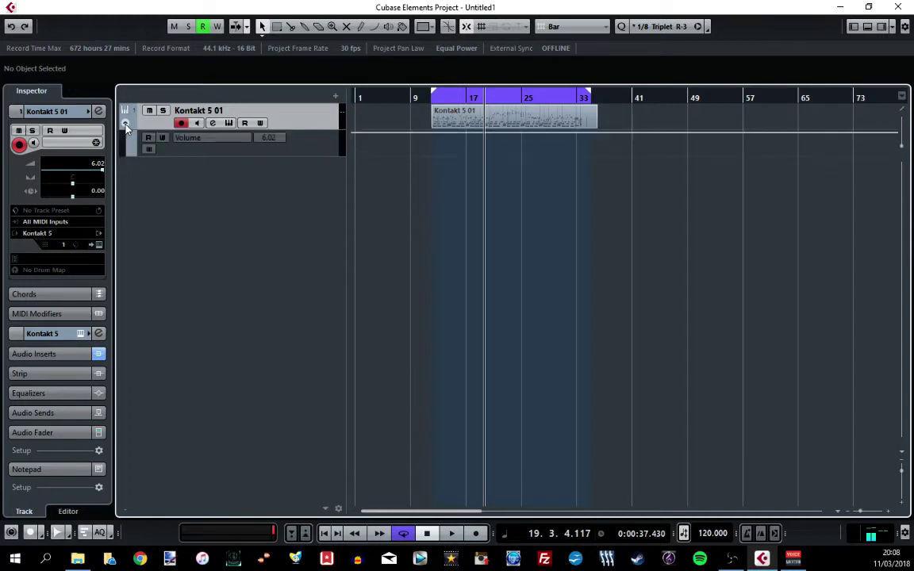
drag(251, 149, 251, 209)
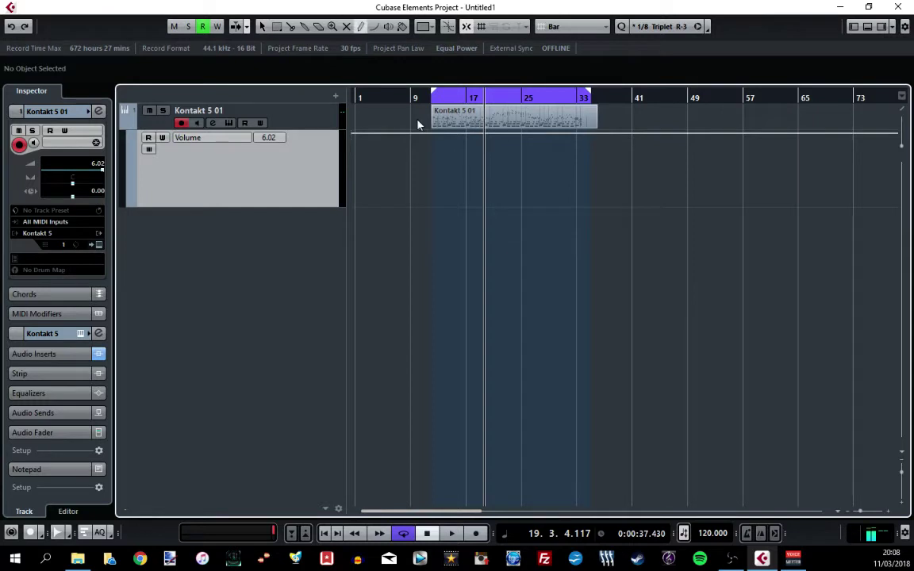
mouse_move(432, 139)
mouse_down()
mouse_move(567, 202)
mouse_move(586, 159)
mouse_up()
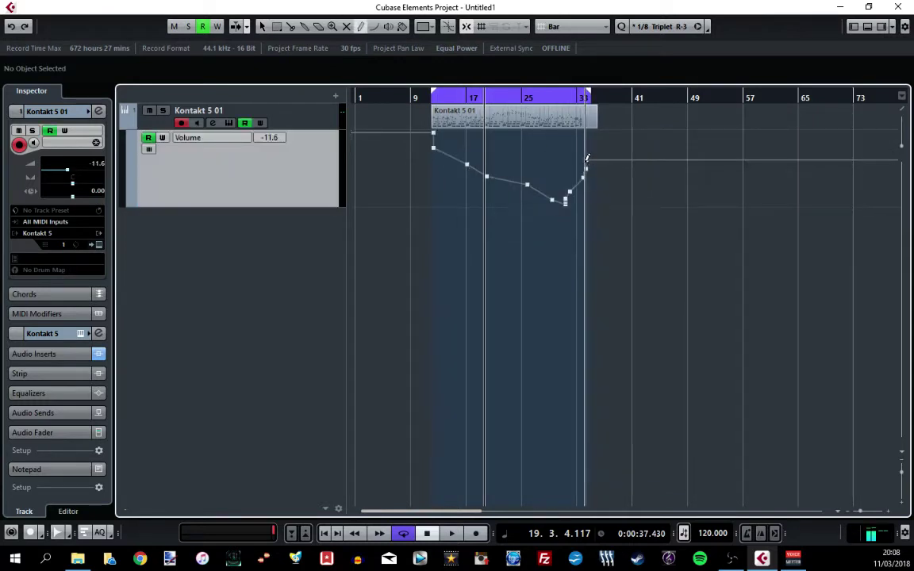
- Play from bar 12 while watching the fader follow the automation in the MixConsole
click(432, 97)
key(space)
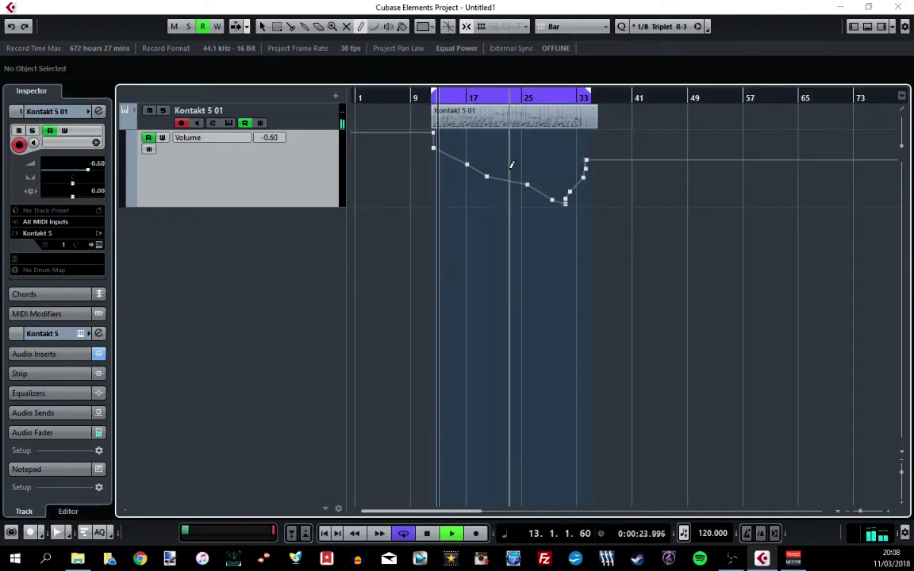
key(F3)
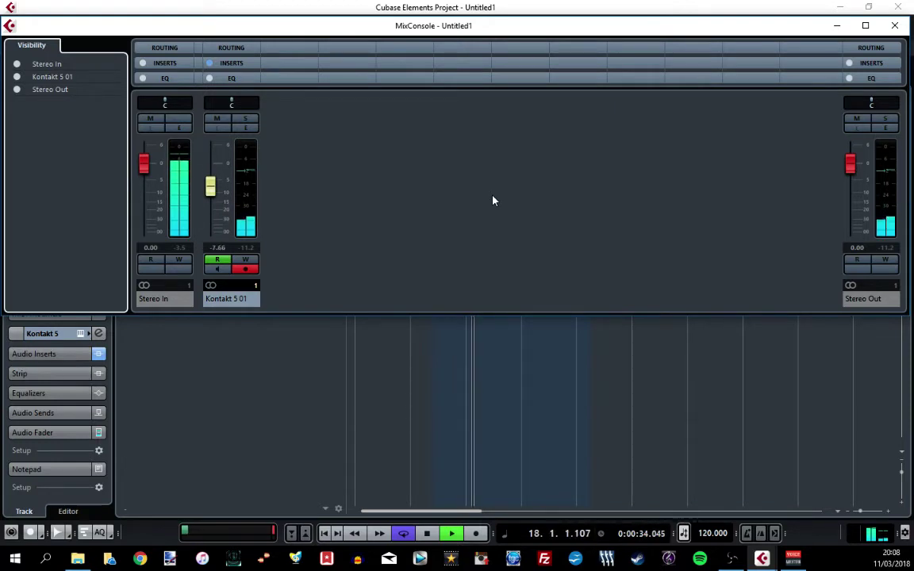
key(space)
- Delete the Volume automation points and reset the Kontakt 5 01 volume to 0.00
click(895, 25)
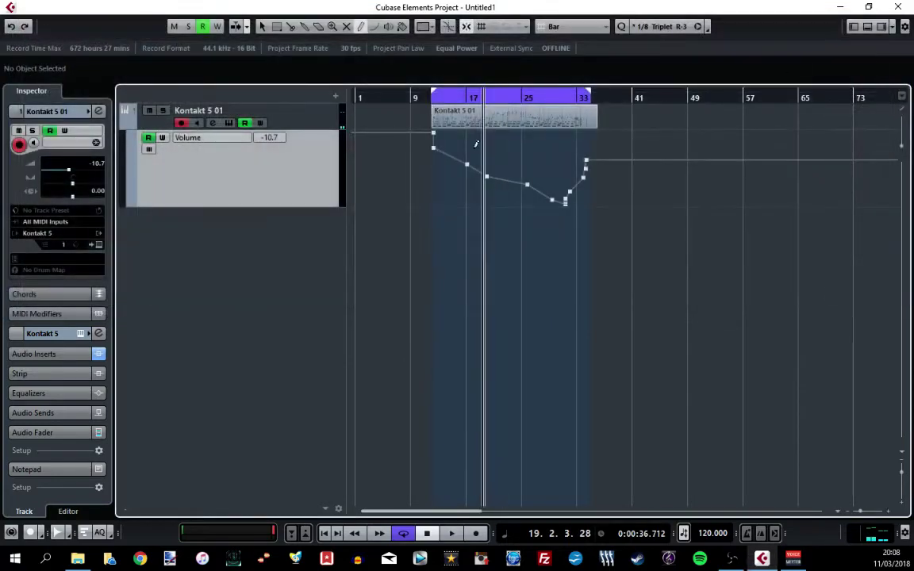
key(Delete)
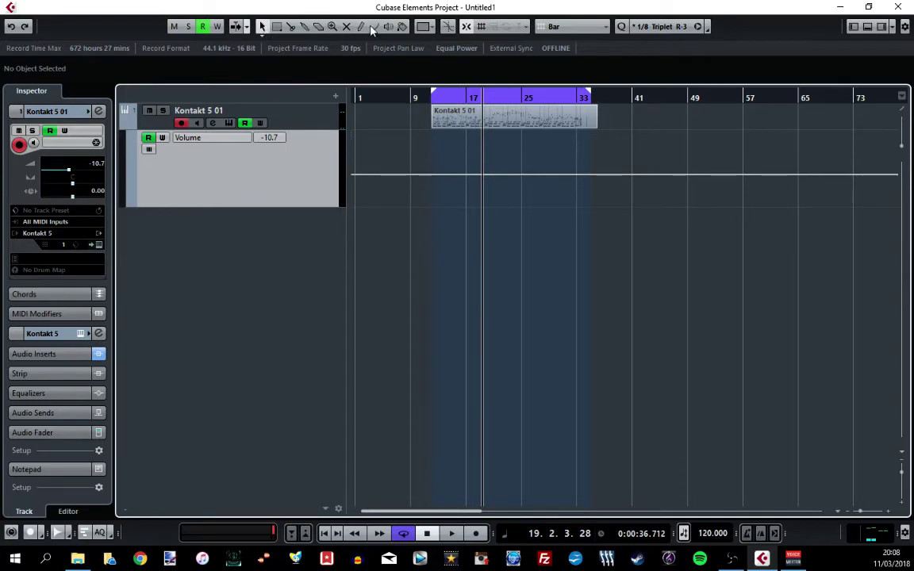
key(F3)
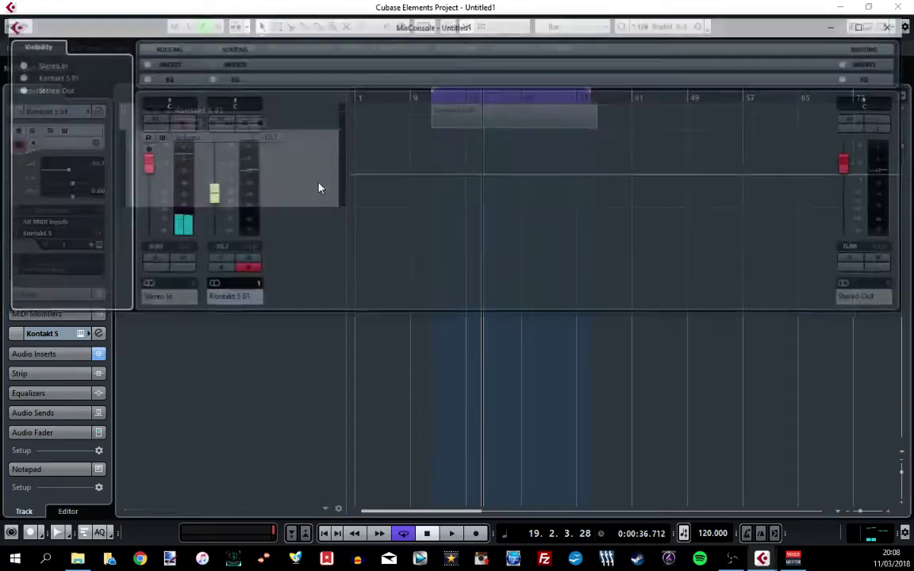
ctrl+click(210, 194)
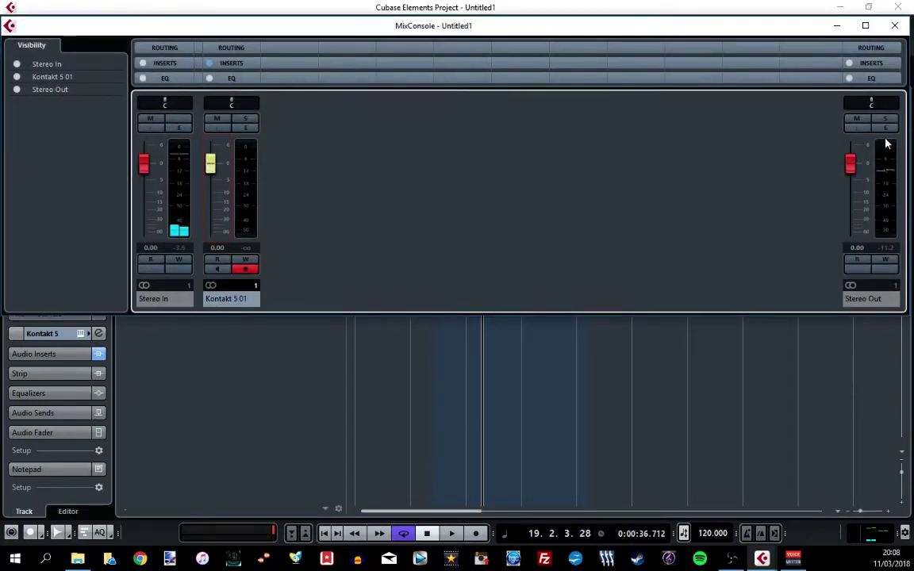
click(895, 26)
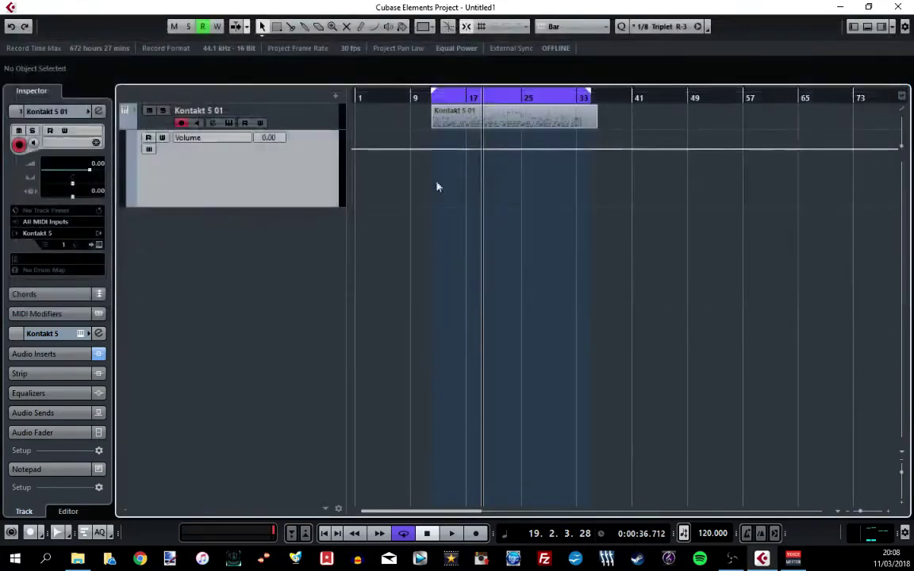
- Switch the automation lane to the Ins. 1 RoomWorks SE Mix parameter
click(200, 139)
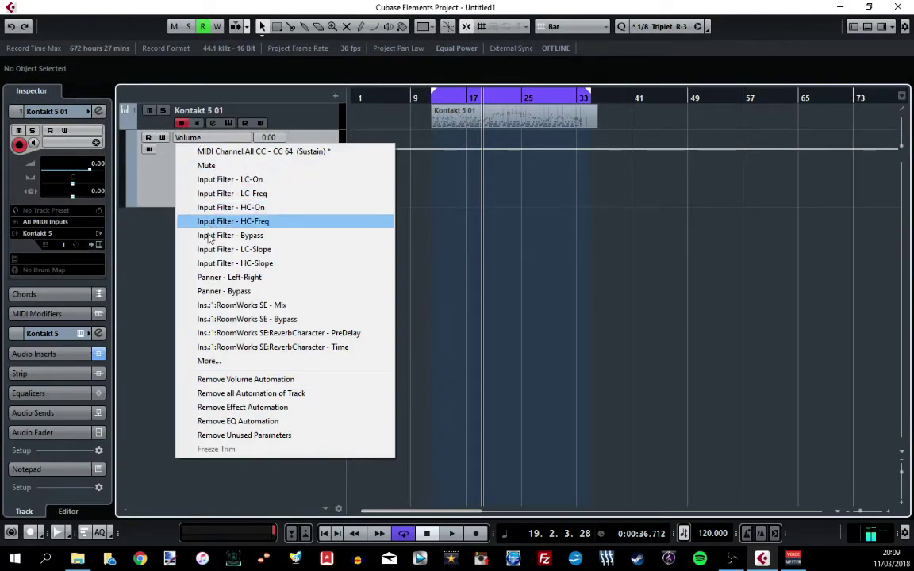
click(216, 362)
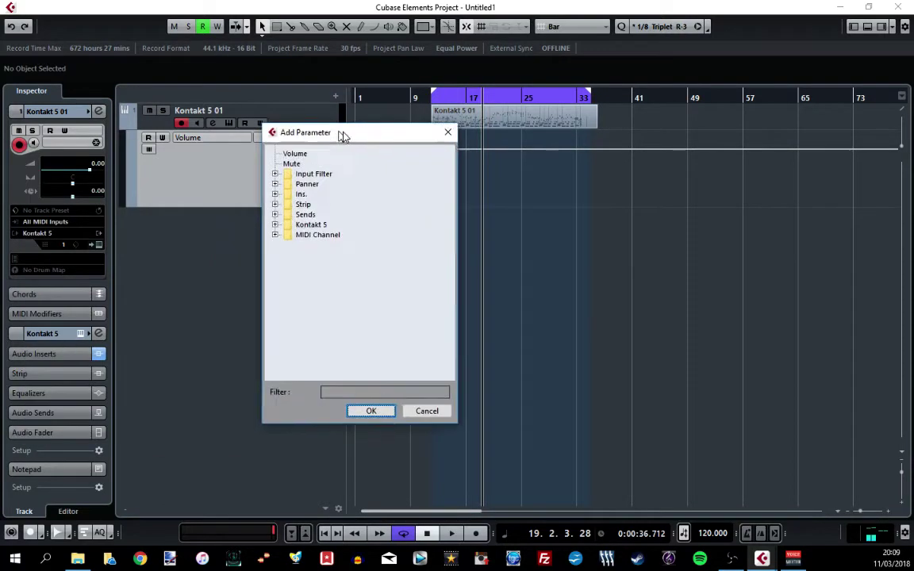
drag(342, 135, 442, 136)
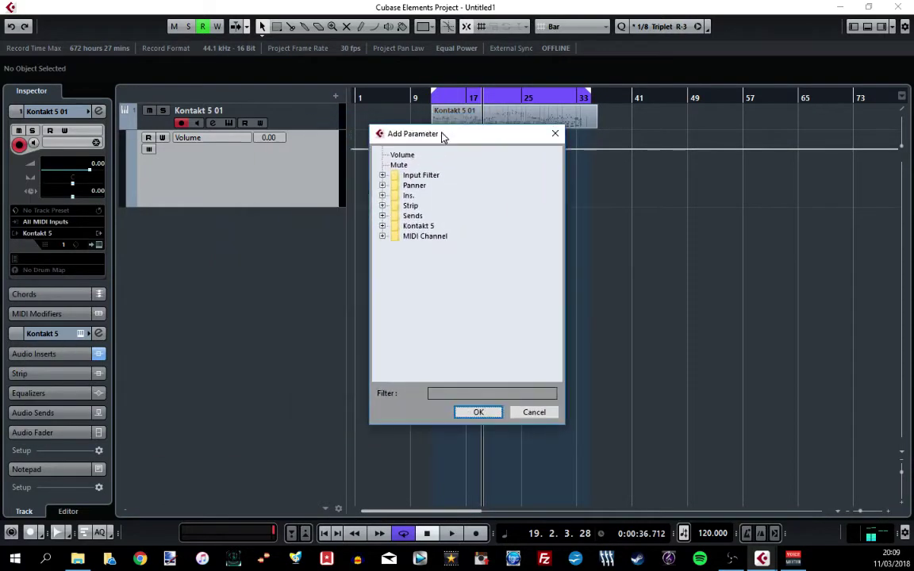
click(382, 195)
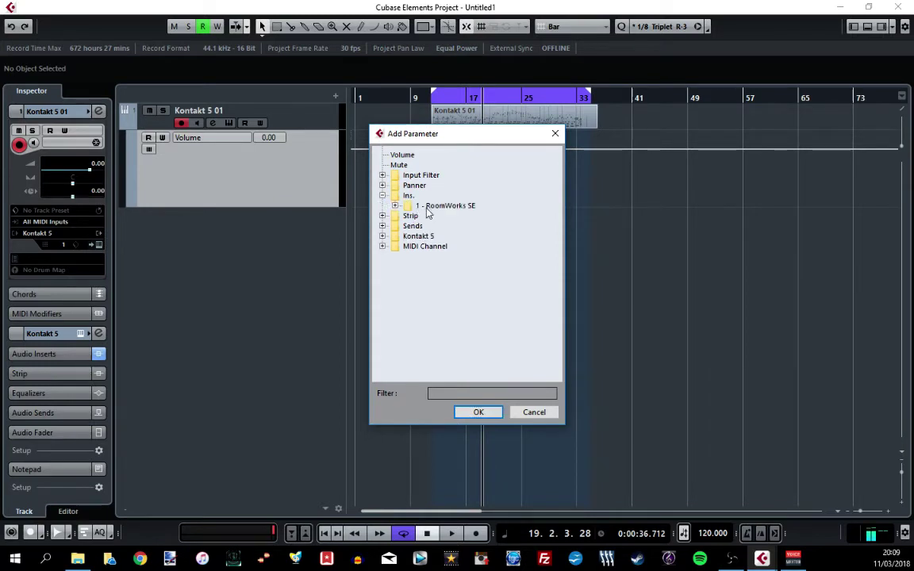
click(395, 205)
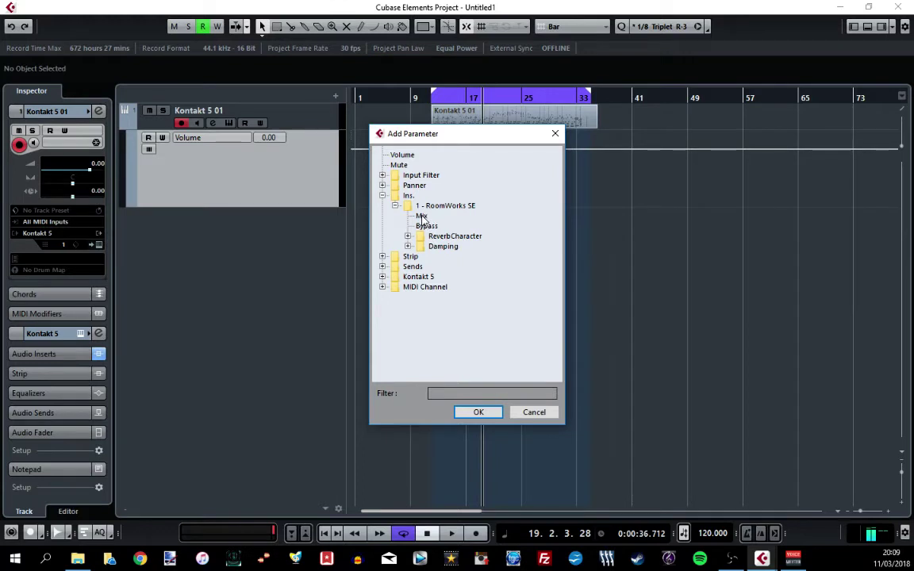
double_click(421, 216)
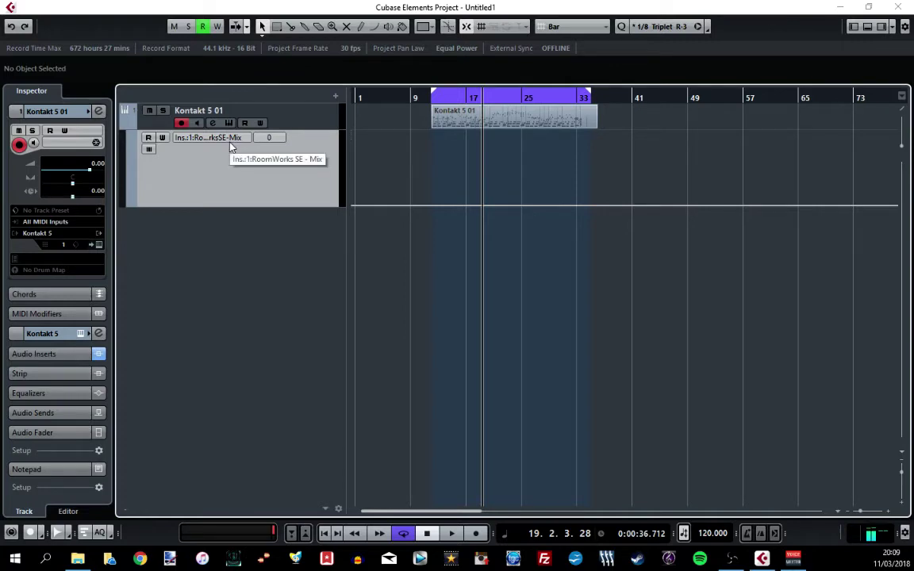
key(F3)
click(244, 128)
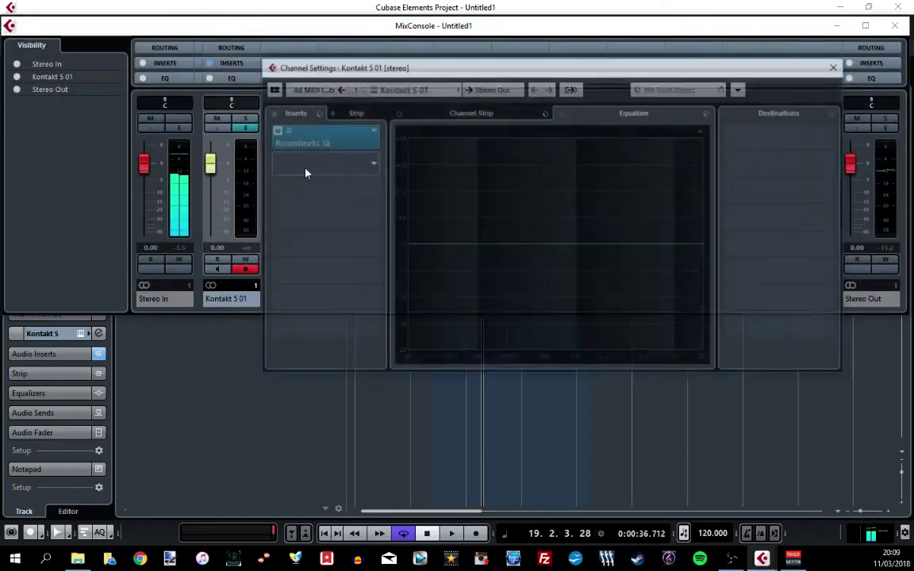
click(285, 130)
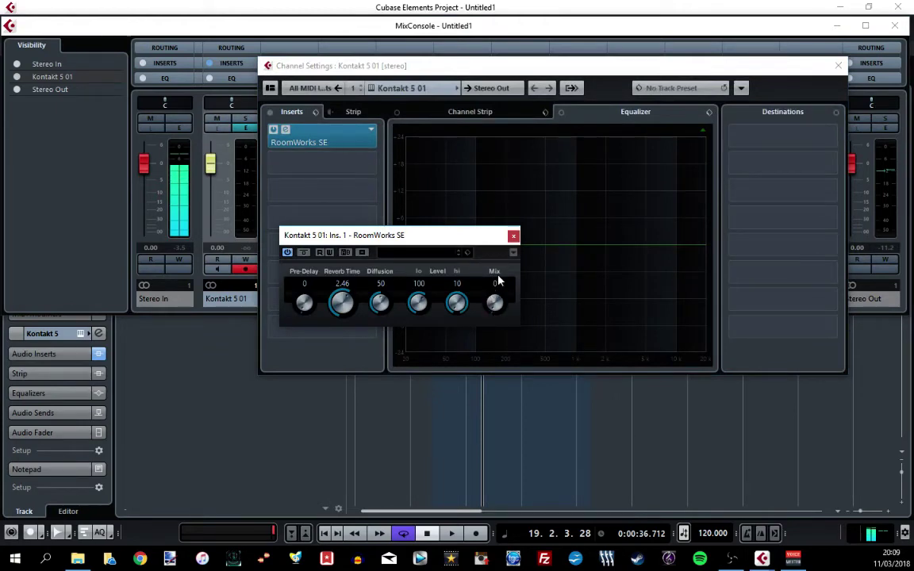
click(513, 237)
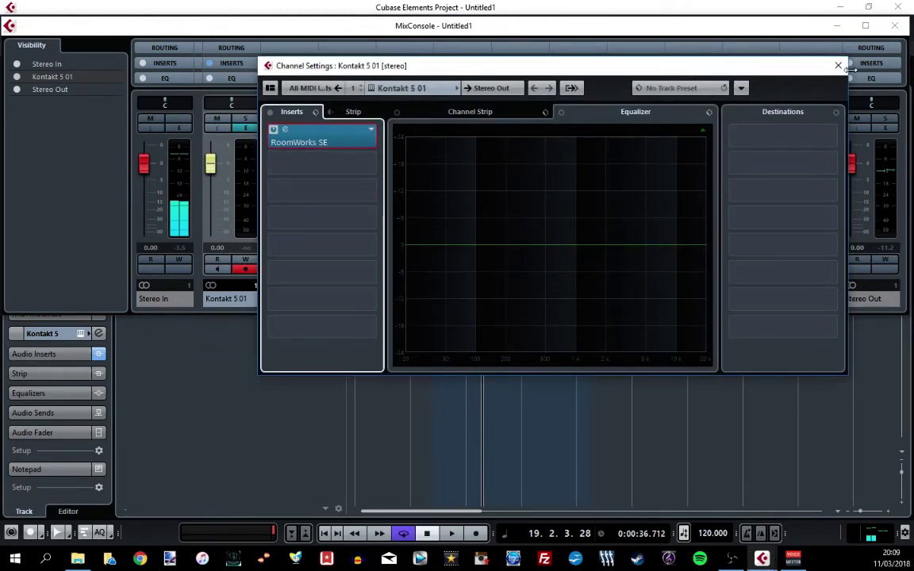
click(837, 65)
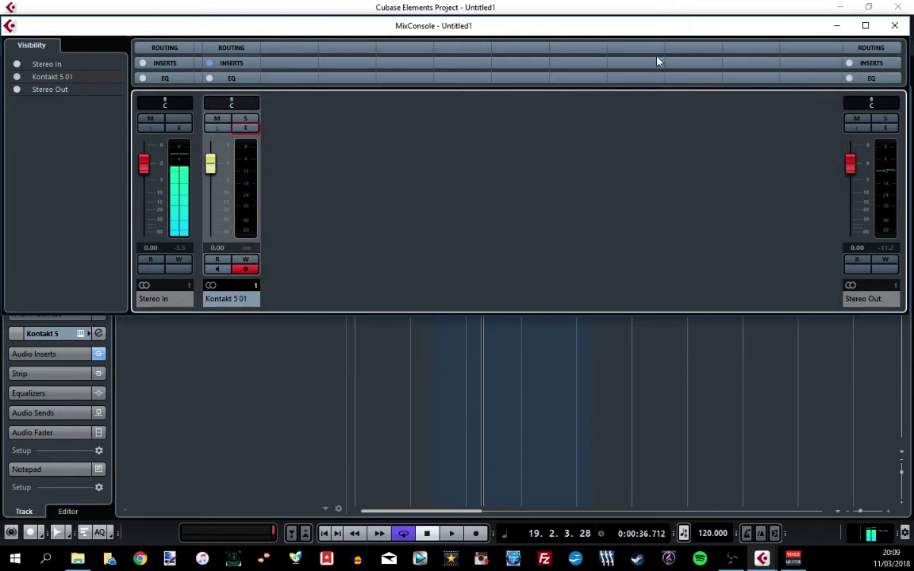
click(893, 25)
click(428, 102)
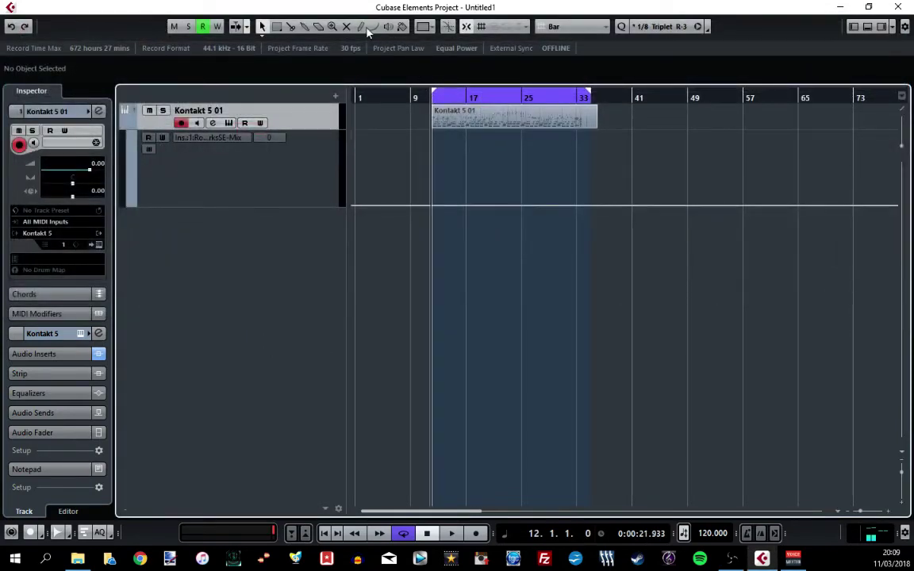
- Enable Read, draw a Mix ramp rising from 0 toward maximum, and start playback
click(148, 139)
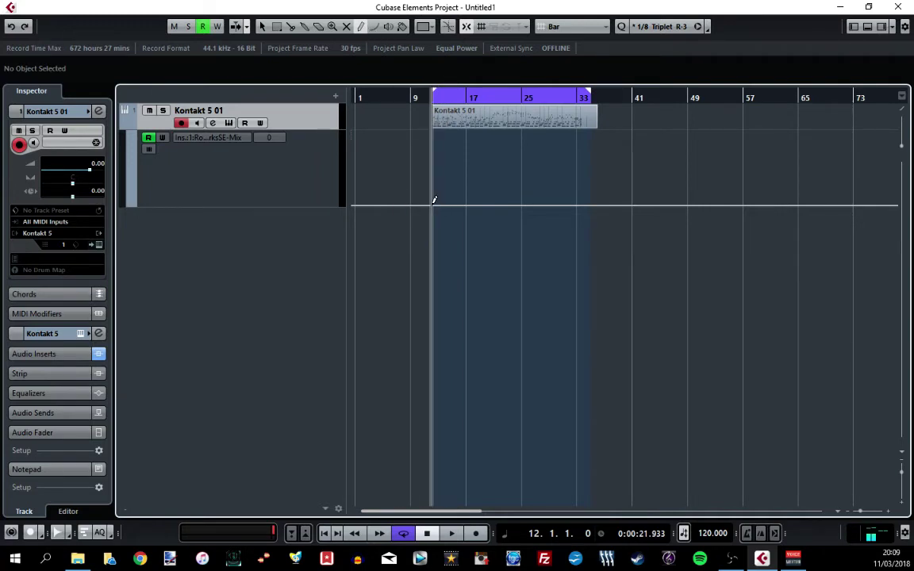
drag(434, 201, 525, 133)
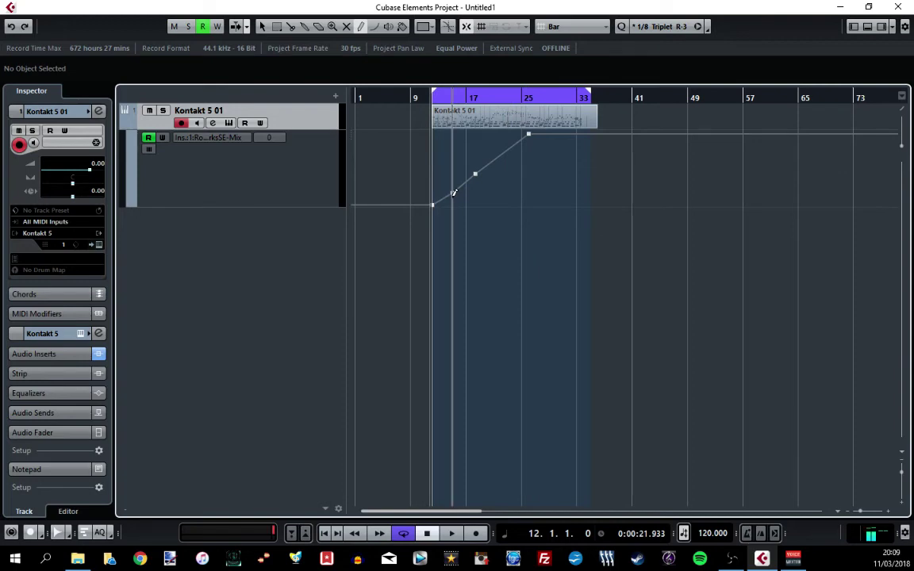
key(space)
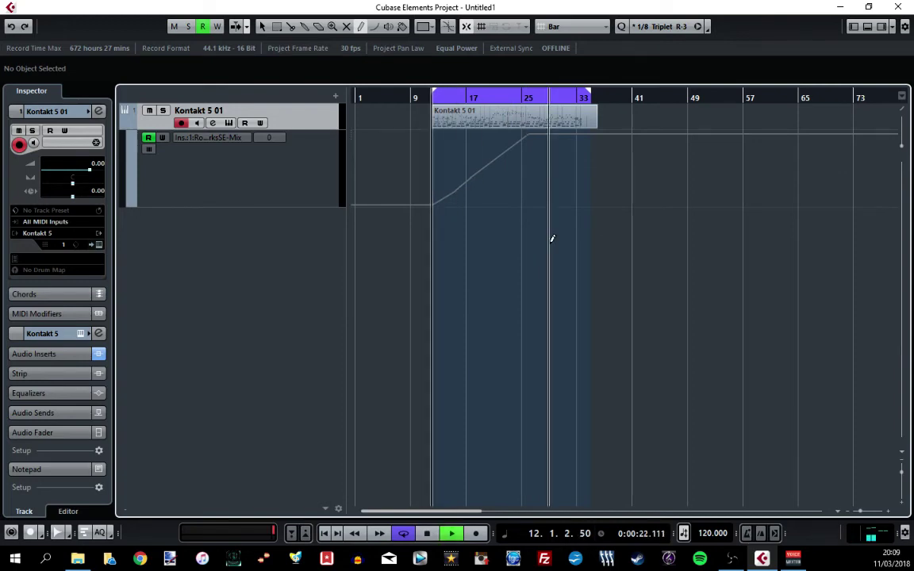
- Open the piano channel's RoomWorks SE window alone to watch the Mix knob rise to 98
key(F3)
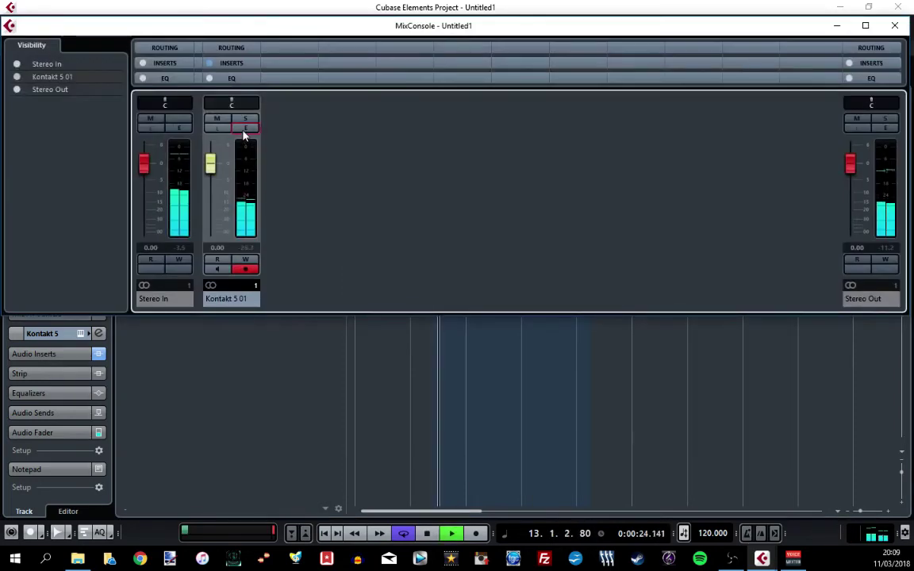
click(245, 127)
click(292, 130)
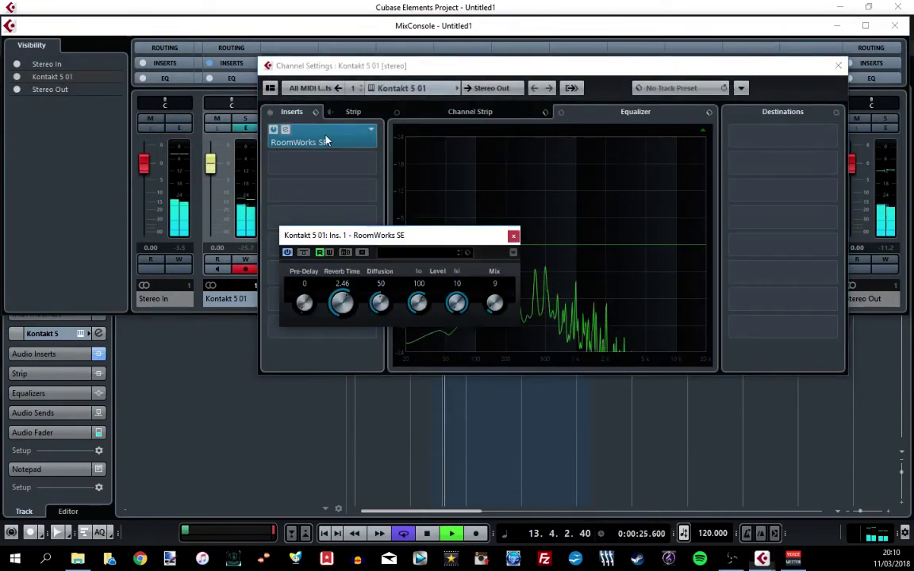
click(867, 49)
click(894, 25)
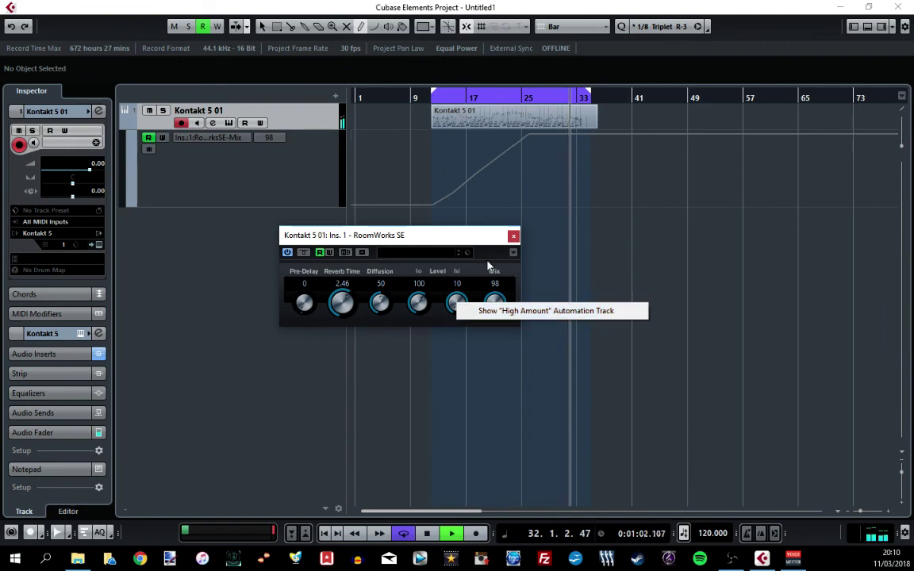
click(514, 237)
- Close the RoomWorks SE window and stop playback just past bar 33
click(513, 235)
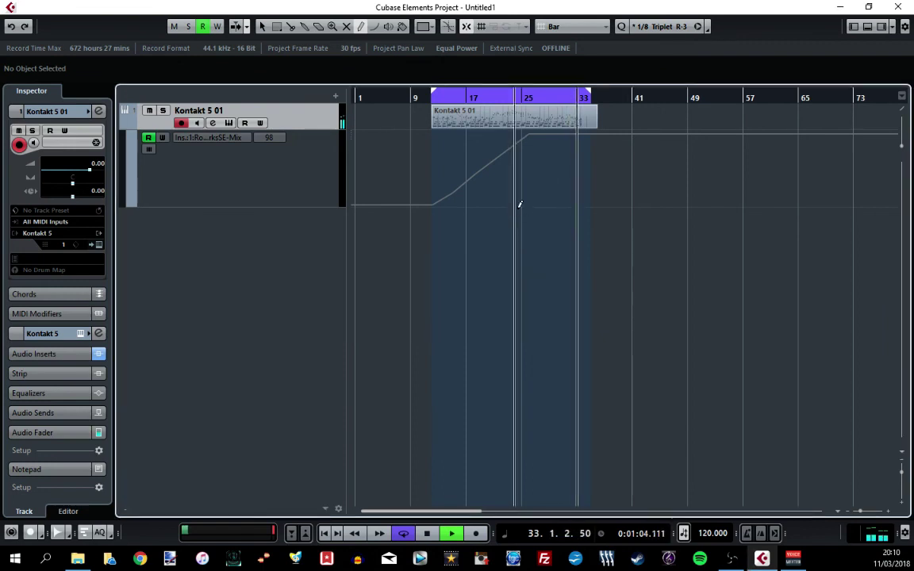
key(space)
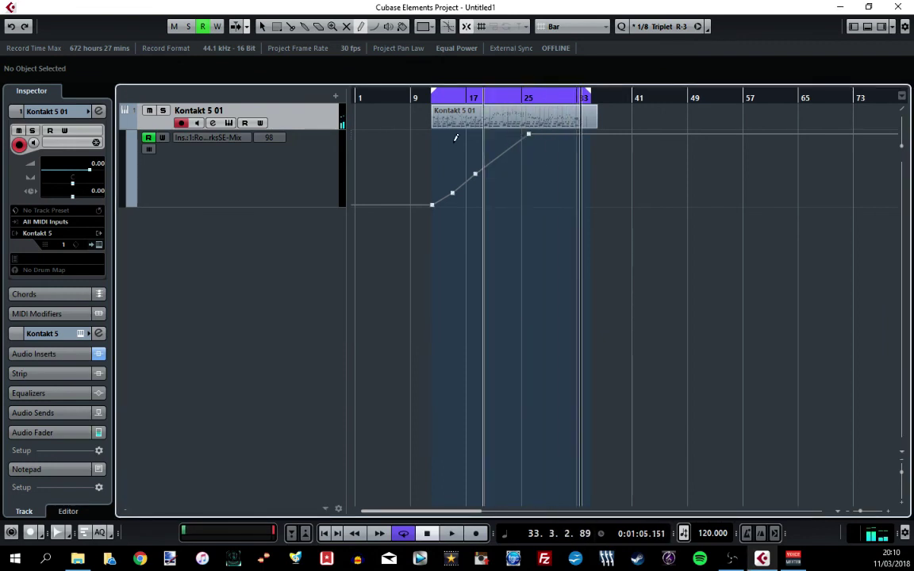